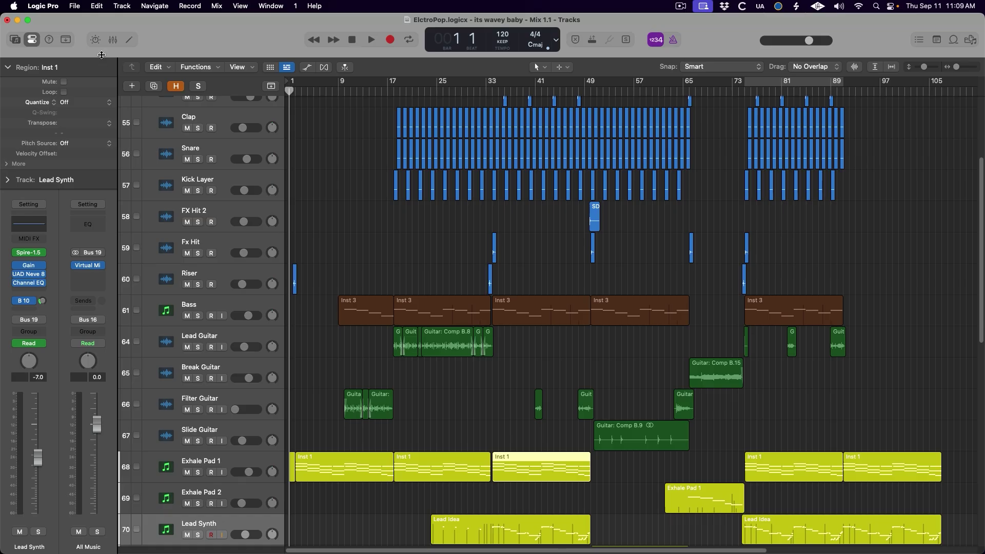
Step: Move the Inst 1 region's Piano Roll window clear of the channel strips and close it
left_click(75, 6)
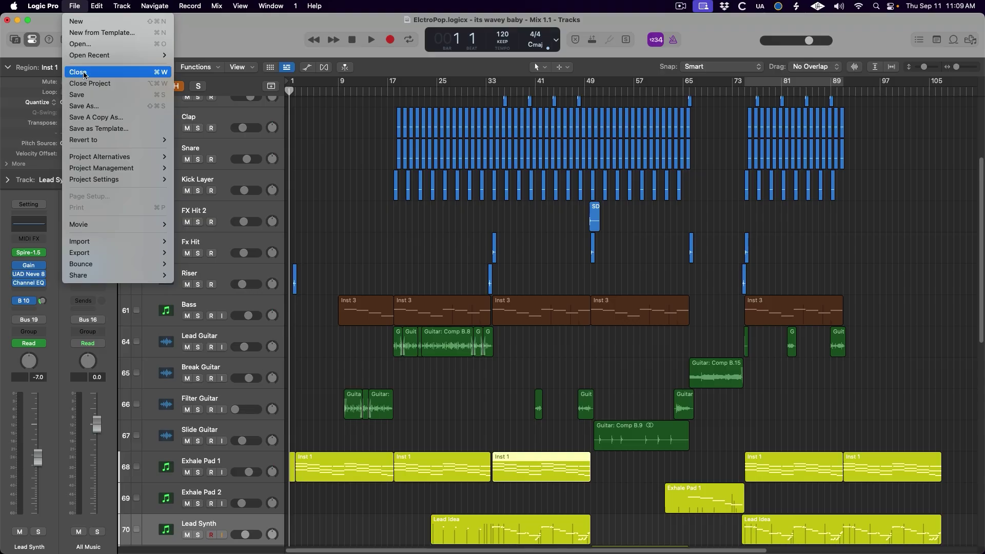
left_click(102, 73)
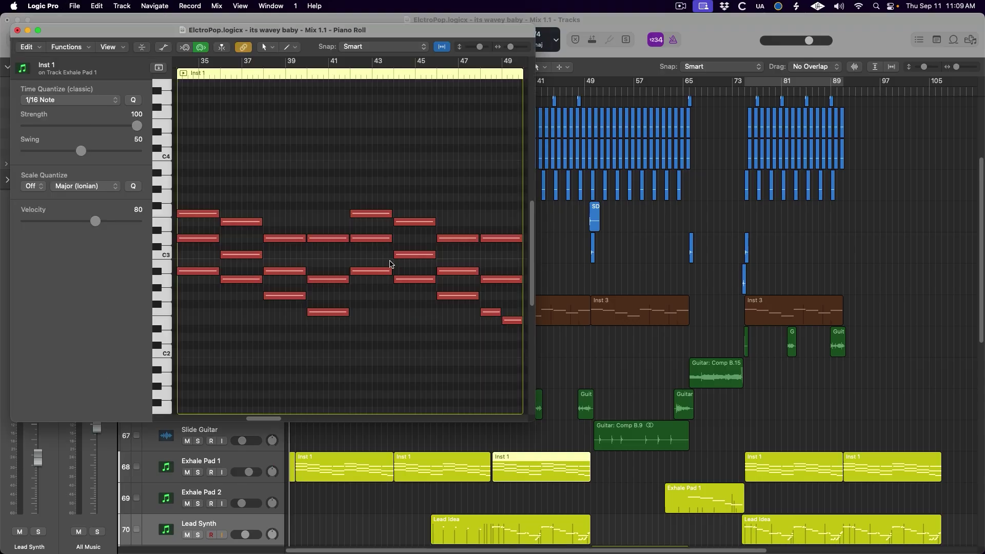
left_click_drag(385, 36, 638, 69)
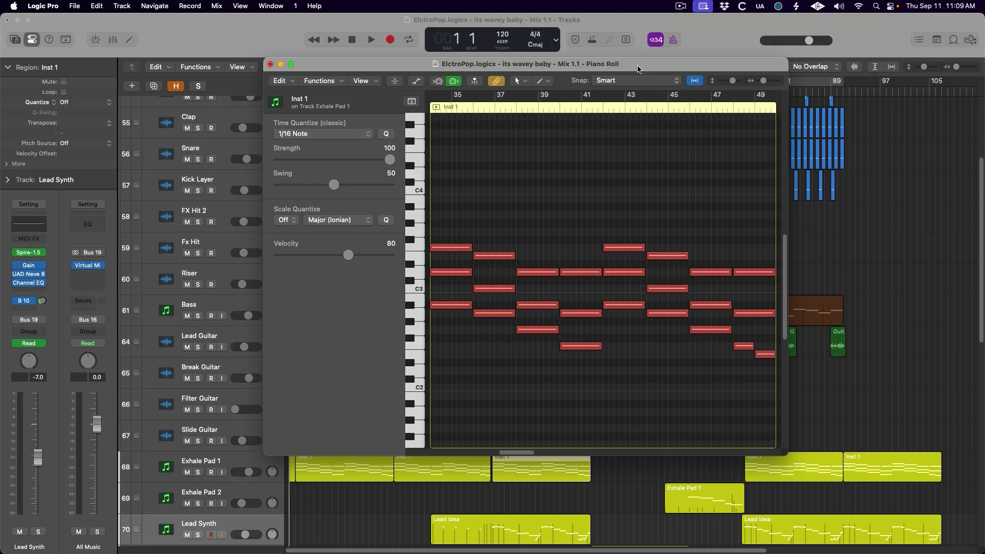
key("super+w")
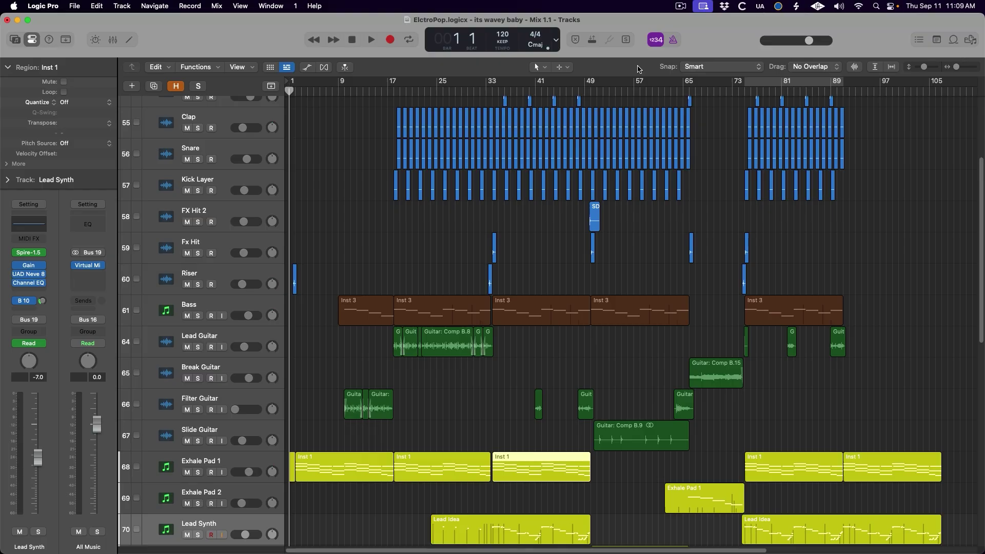
Step: Close the ElctroPop project with its changes saved, and close the whole project again directly while the Piano Roll is open
key("super+w")
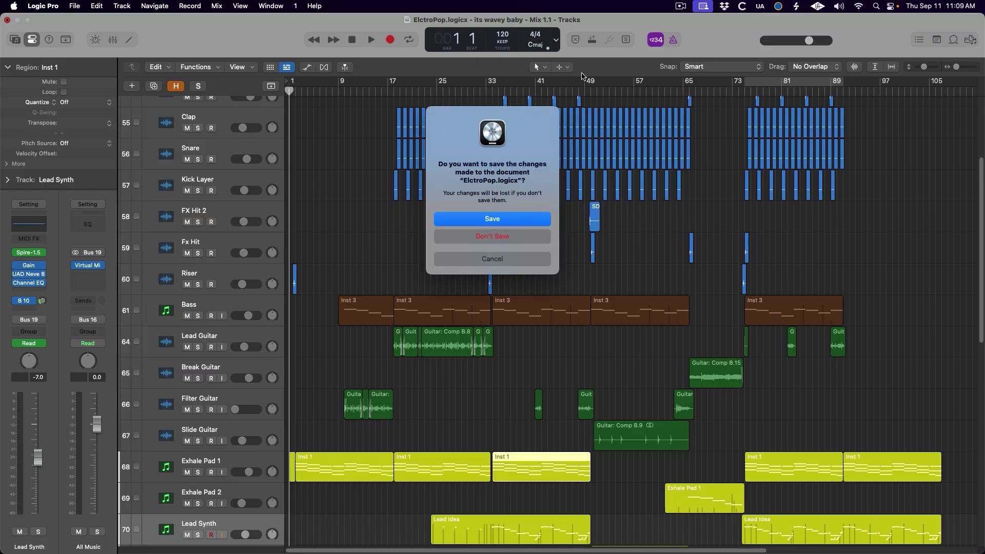
left_click(521, 220)
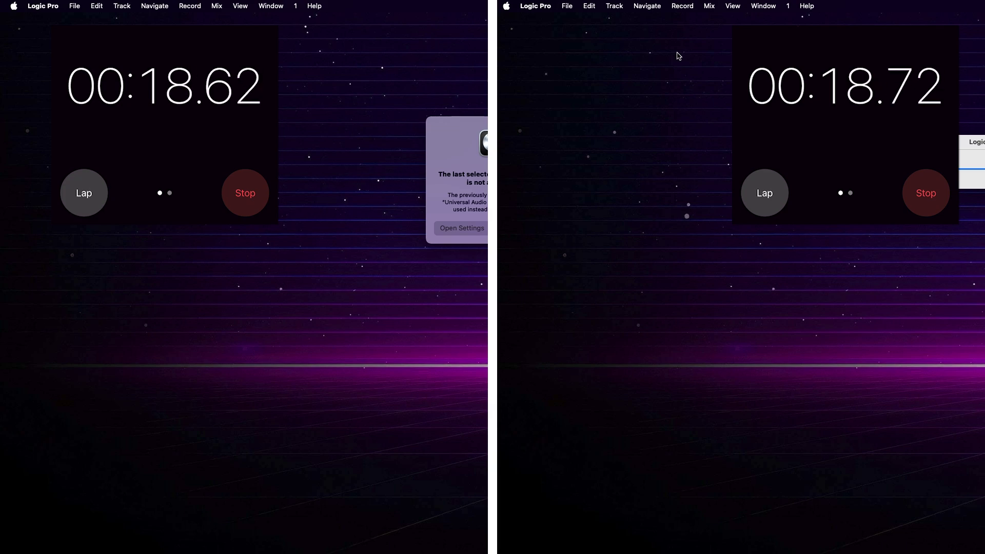
key("Return")
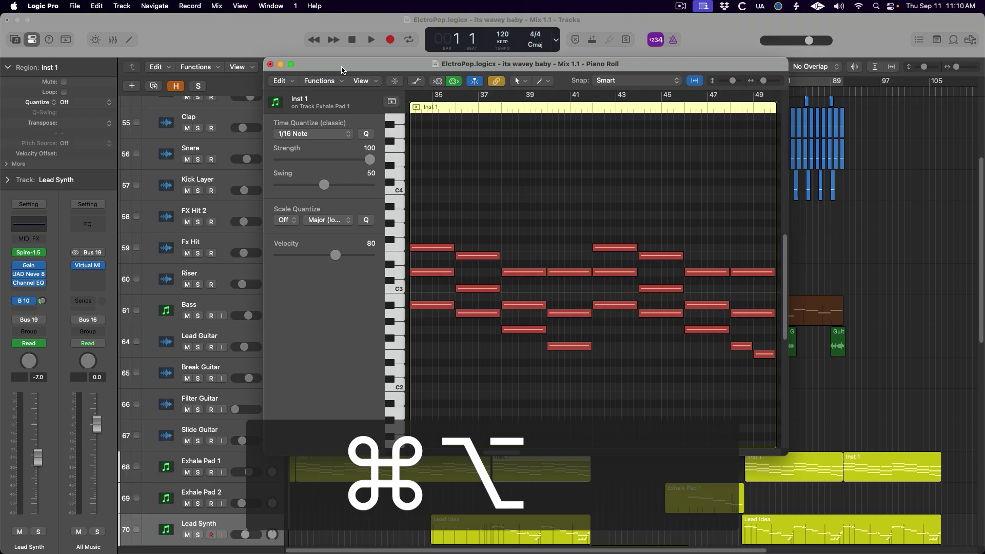
key("super+alt+w")
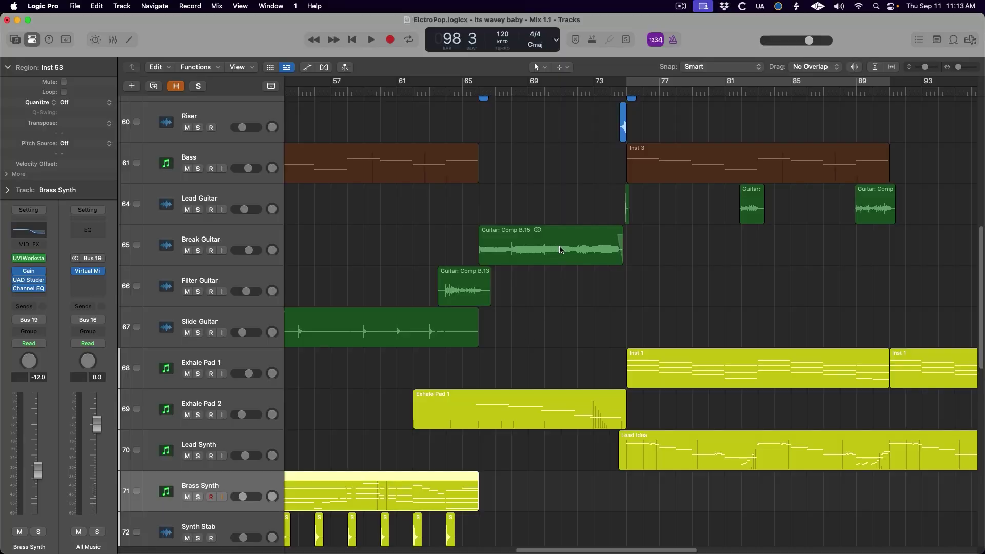
Step: Copy the Guitar: Comp B.15 region and paste it at bar 83 on the Break Guitar track
left_click(560, 250)
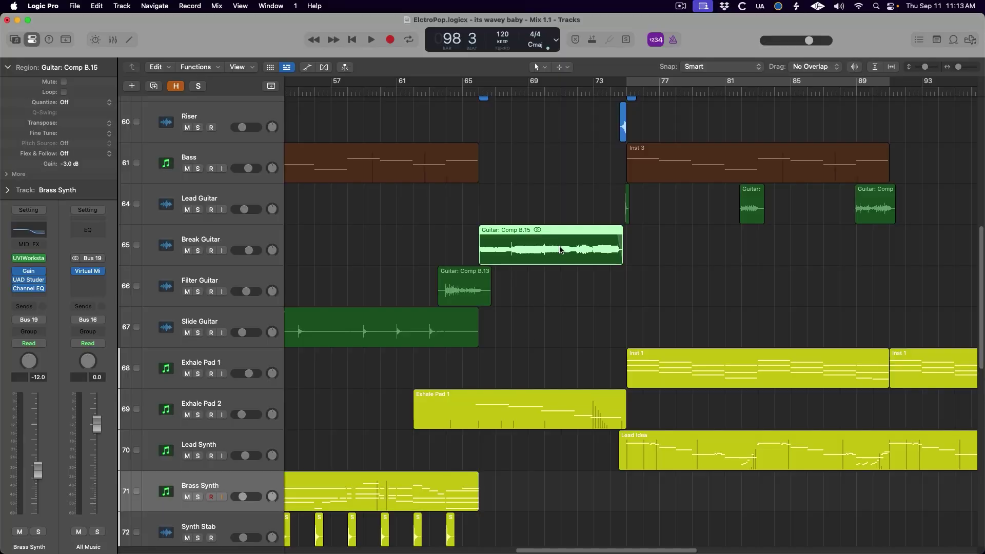
key("super+c")
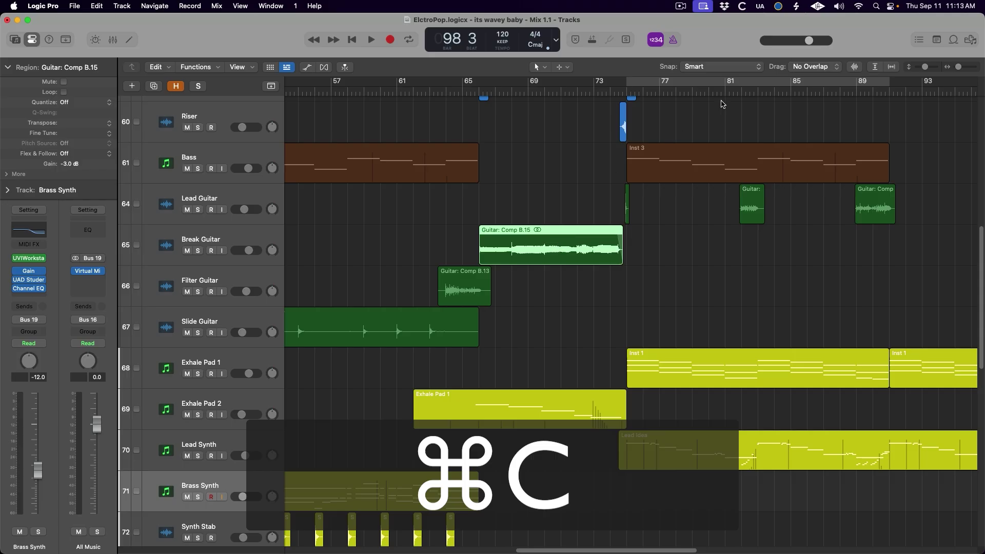
left_click(758, 92)
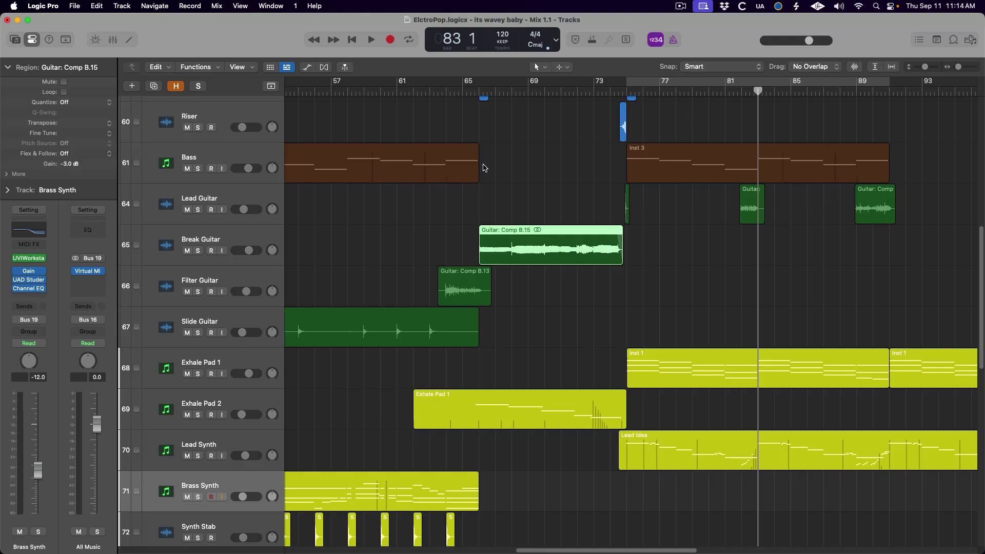
left_click(215, 242)
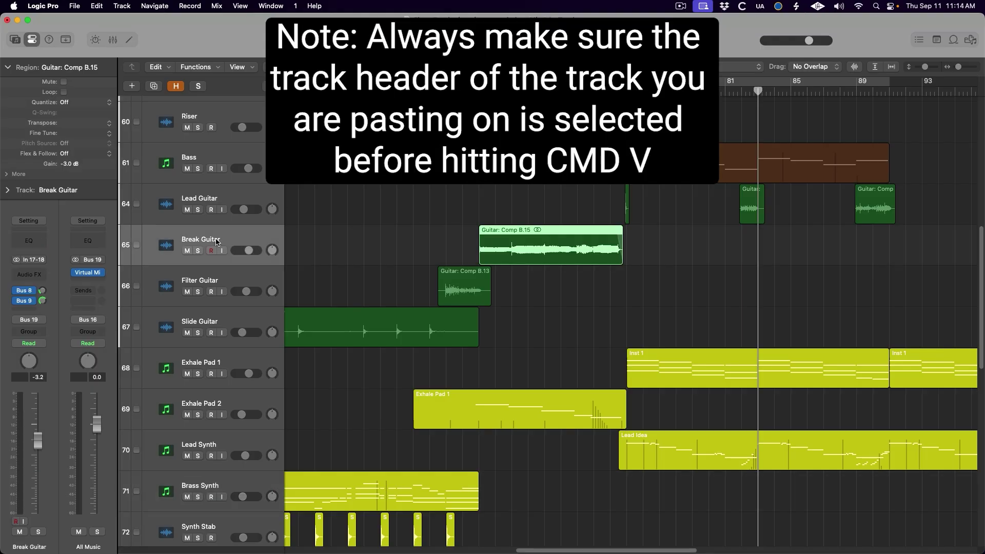
key("super+v")
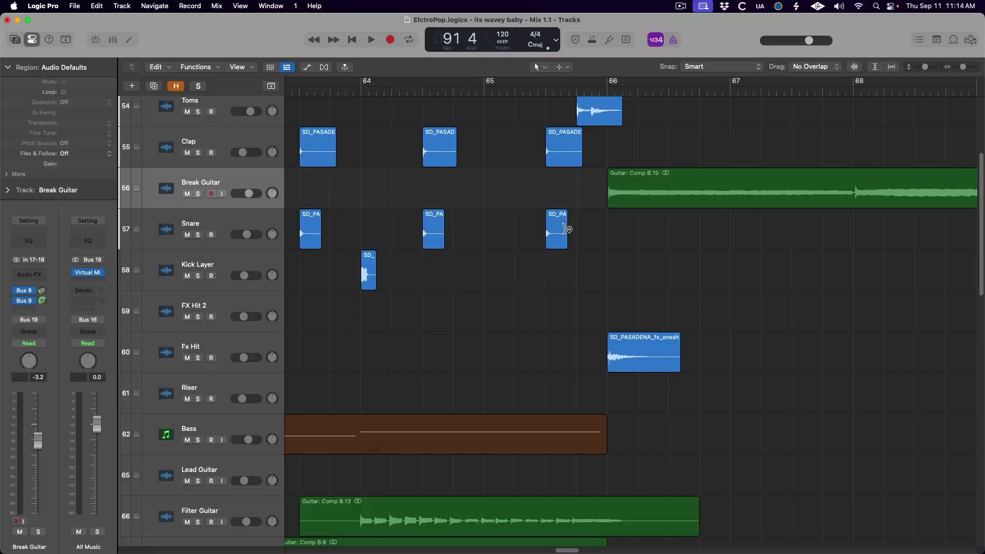
Step: Copy the last snare hit before bar 66 and paste it on the Snare track at the guitar transient just after bar 70
left_click(557, 230)
key("super+c")
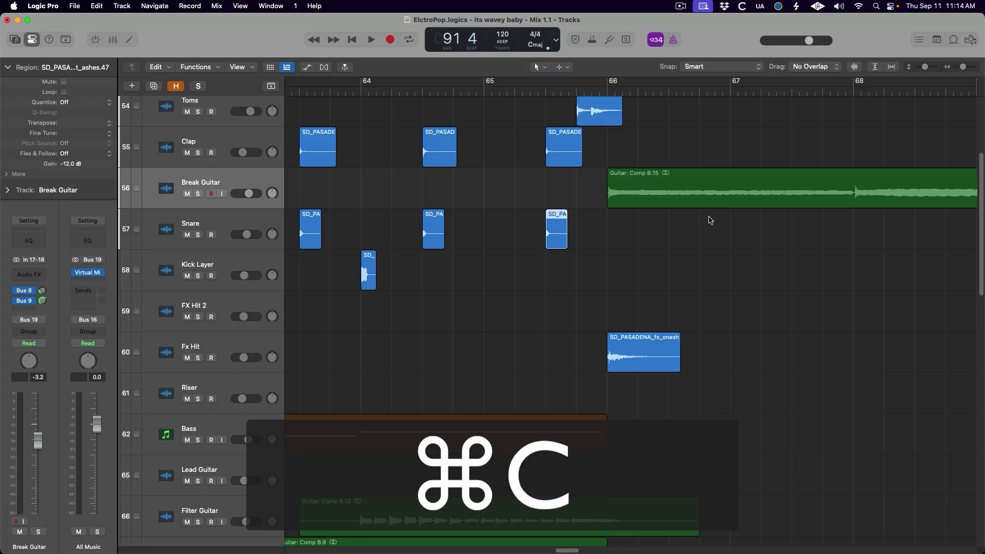
scroll(708, 218, "right", 5)
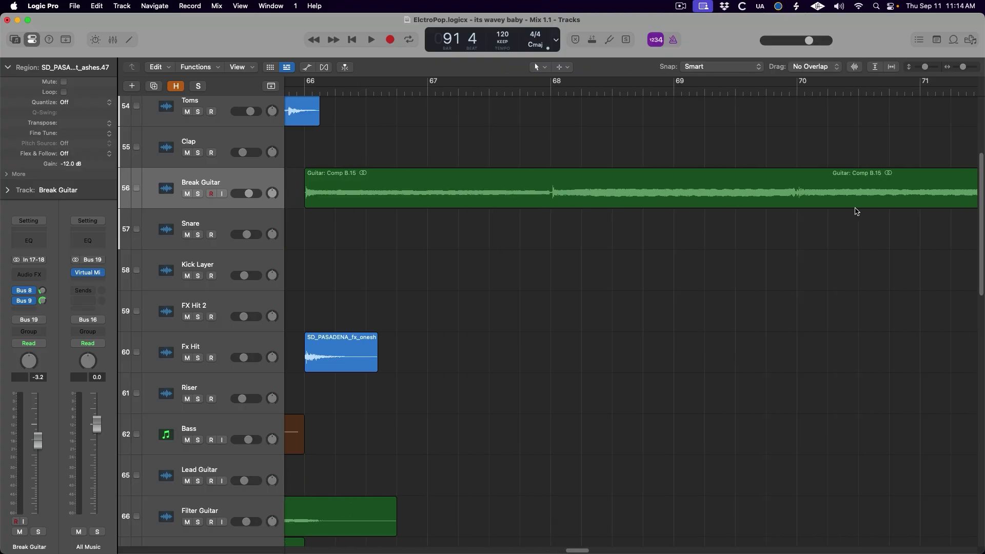
left_click_drag(776, 168, 843, 247)
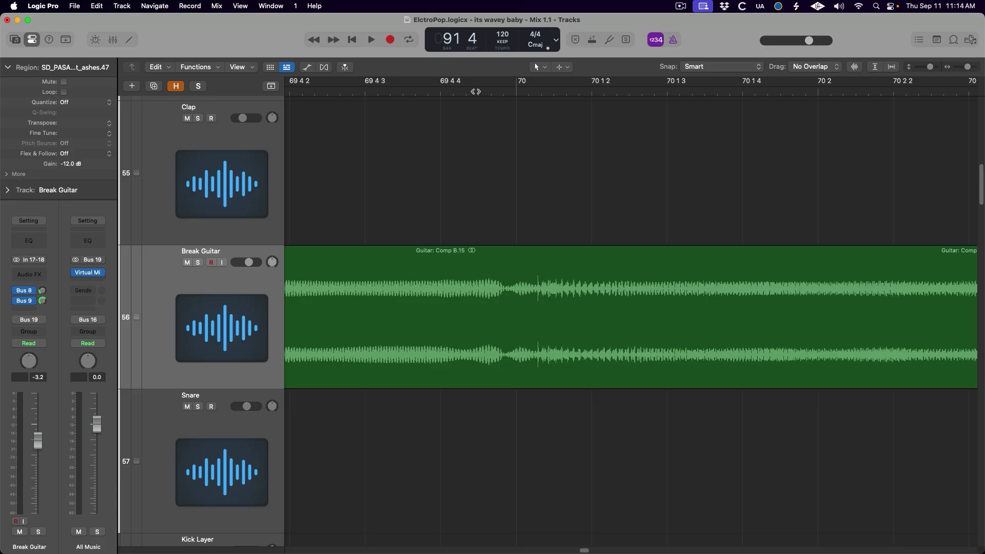
left_click_drag(475, 92, 538, 92)
scroll(506, 91, "down", 5)
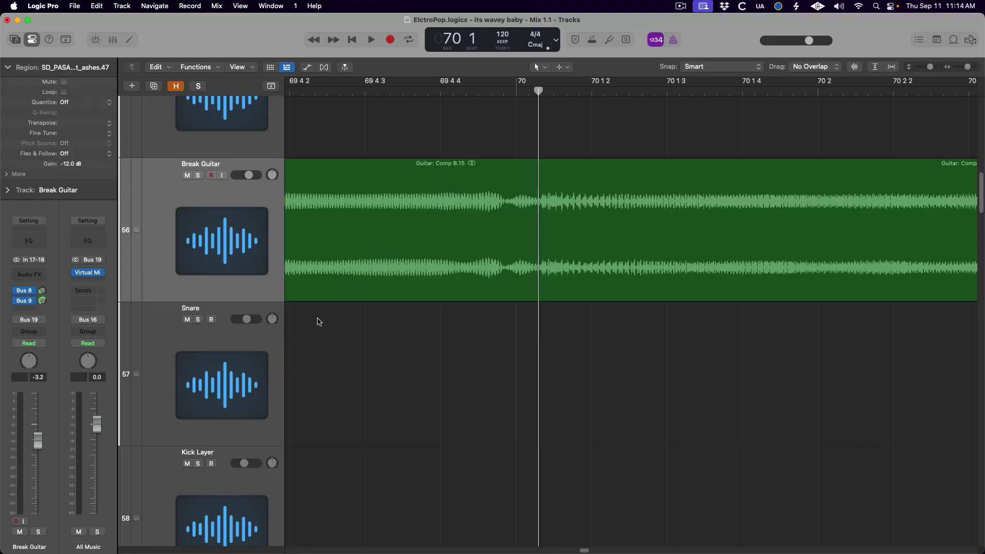
left_click(268, 351)
key("super+v")
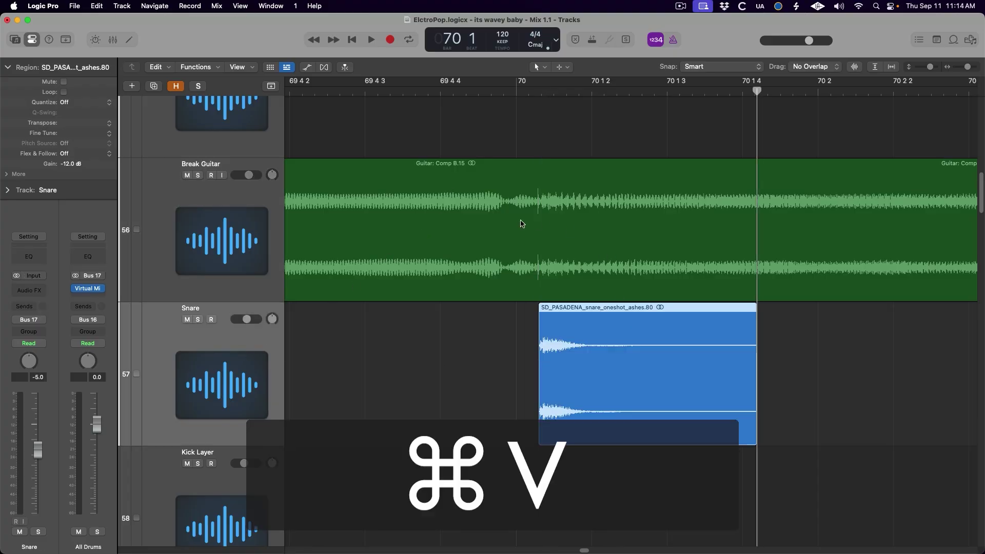
left_click(525, 362)
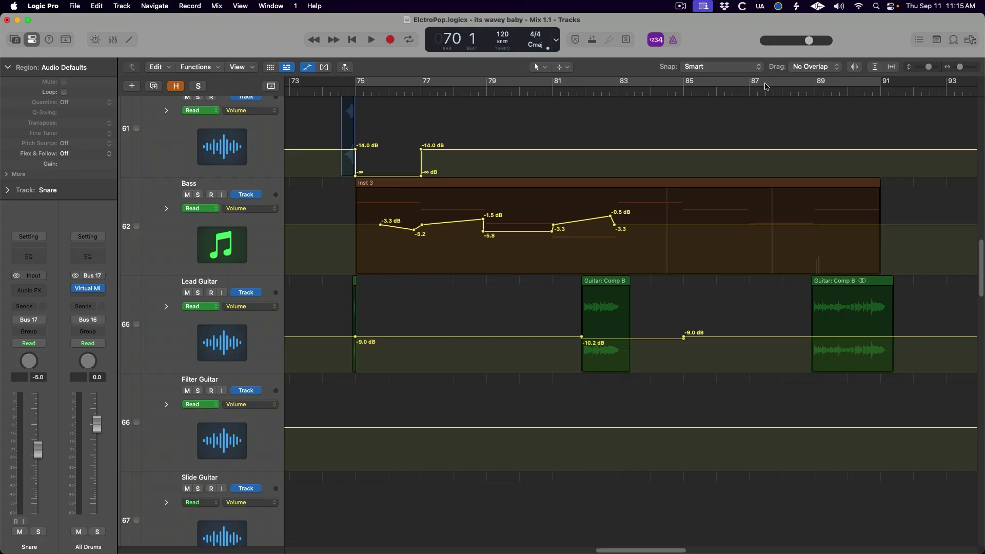
Step: Set the automation snap value to Bar
left_click(759, 71)
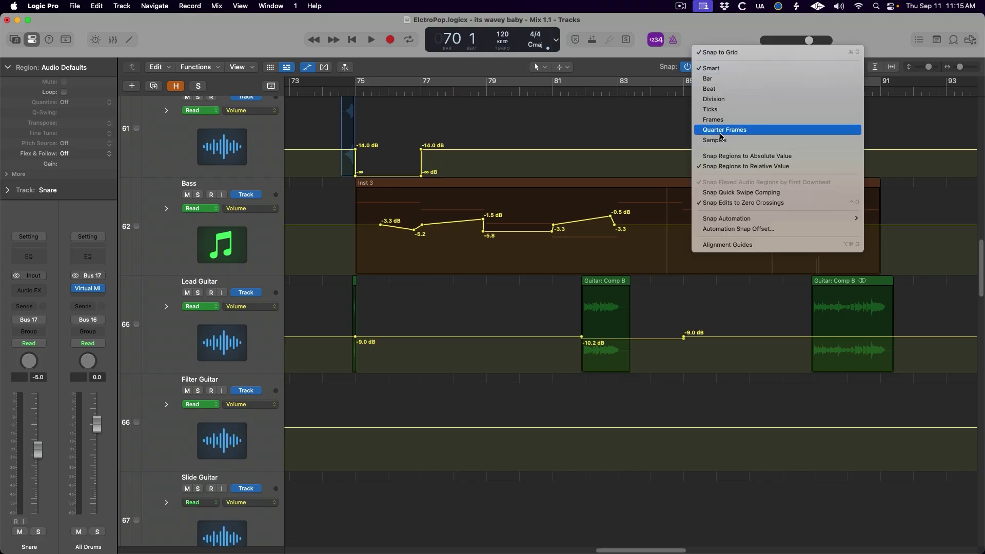
mouse_move(723, 219)
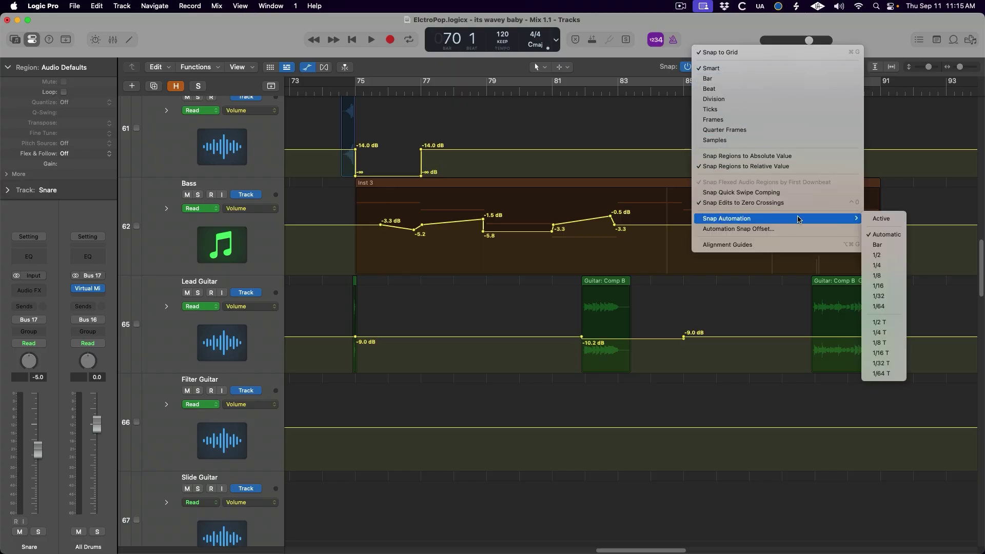
left_click(892, 248)
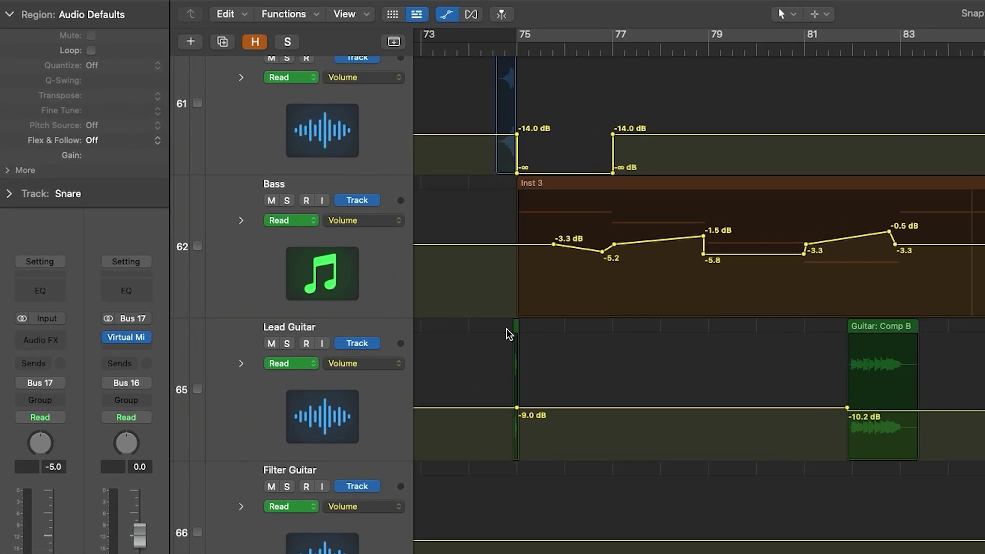
Step: Add a -3.3 dB volume point at bar 75 on the Bass track and copy all automation points across the Inst 3 region
left_click(518, 246)
mouse_move(517, 245)
left_mouse_down()
mouse_move(462, 250)
mouse_move(549, 250)
mouse_move(514, 252)
left_mouse_up()
left_click_drag(498, 205, 938, 251)
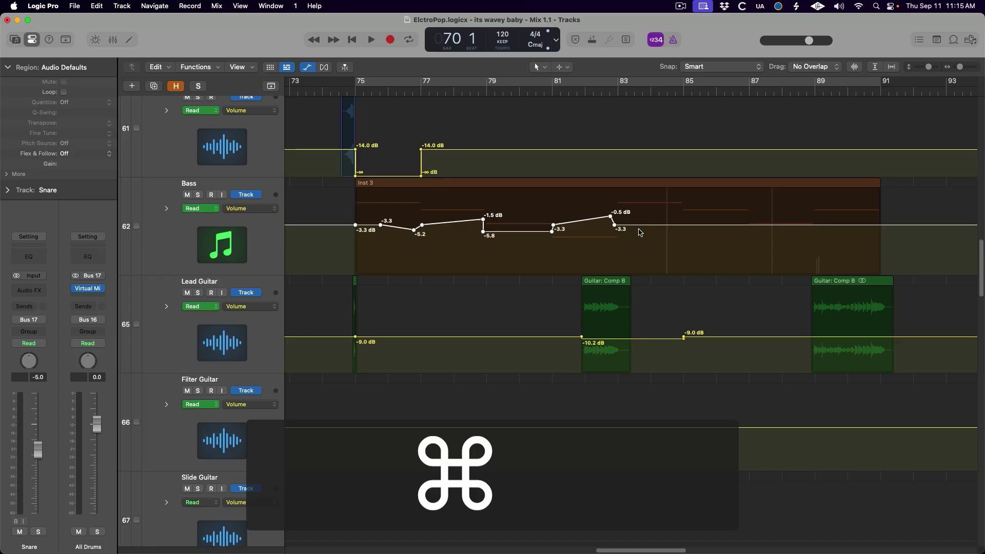
key("super+c")
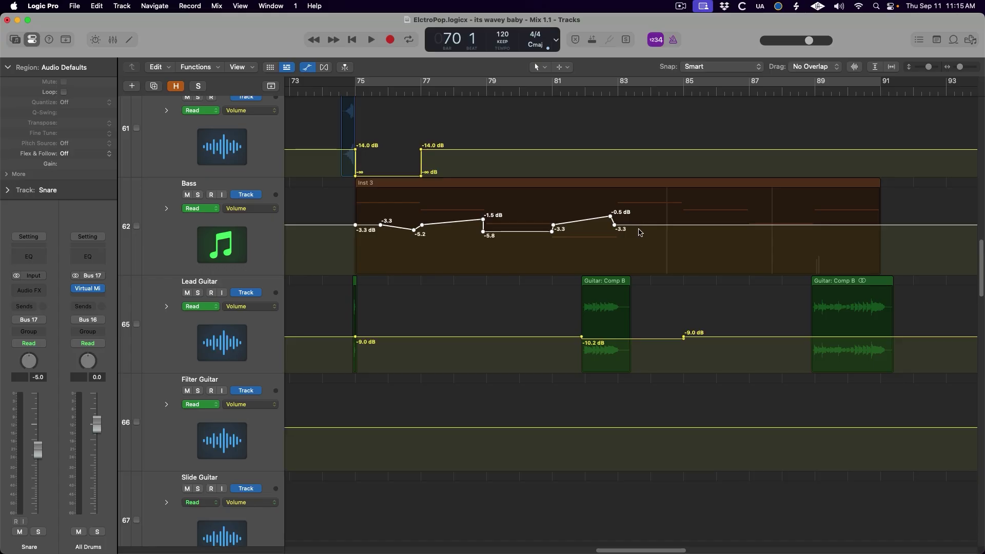
Step: Paste the copied volume automation at bar 83 on the Bass track
left_click(585, 93)
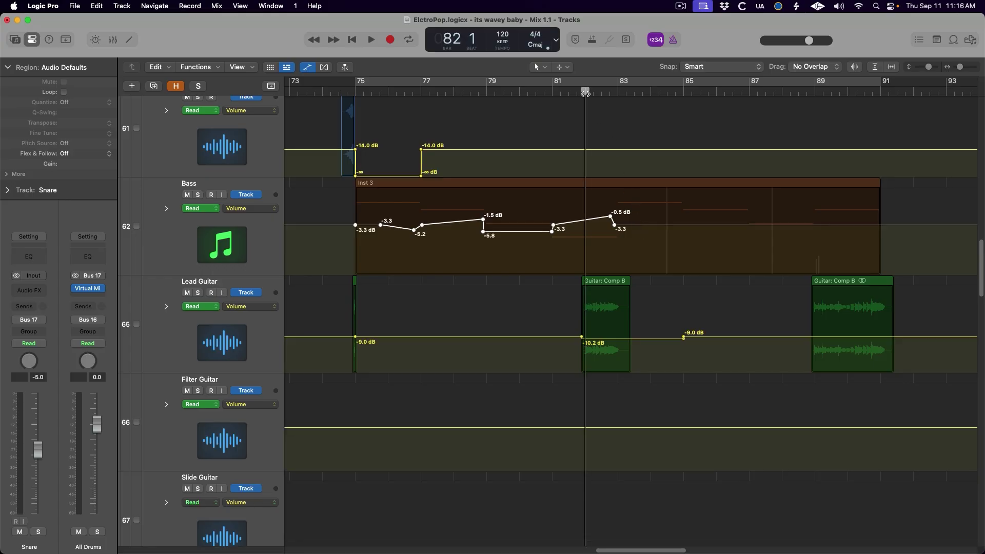
left_click_drag(585, 92, 618, 99)
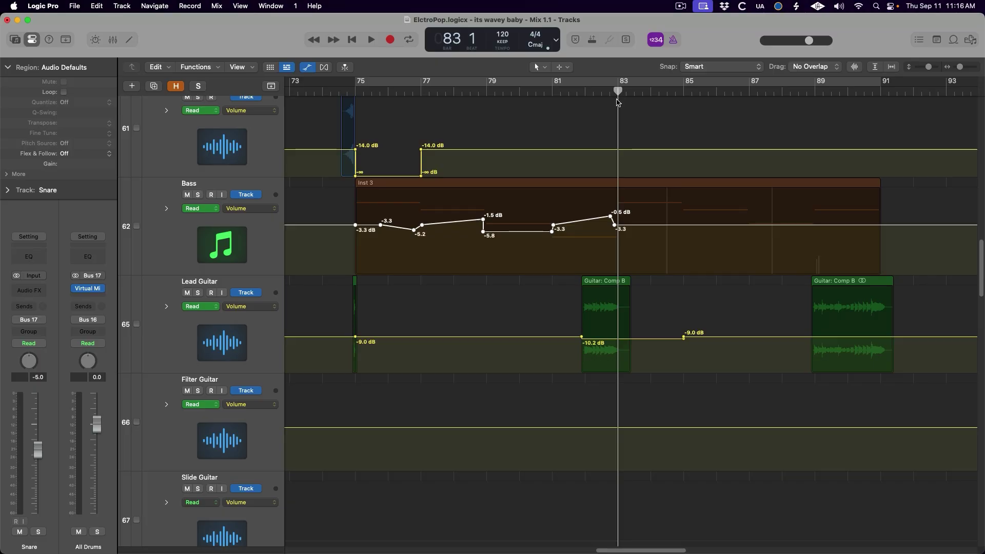
left_click(206, 230)
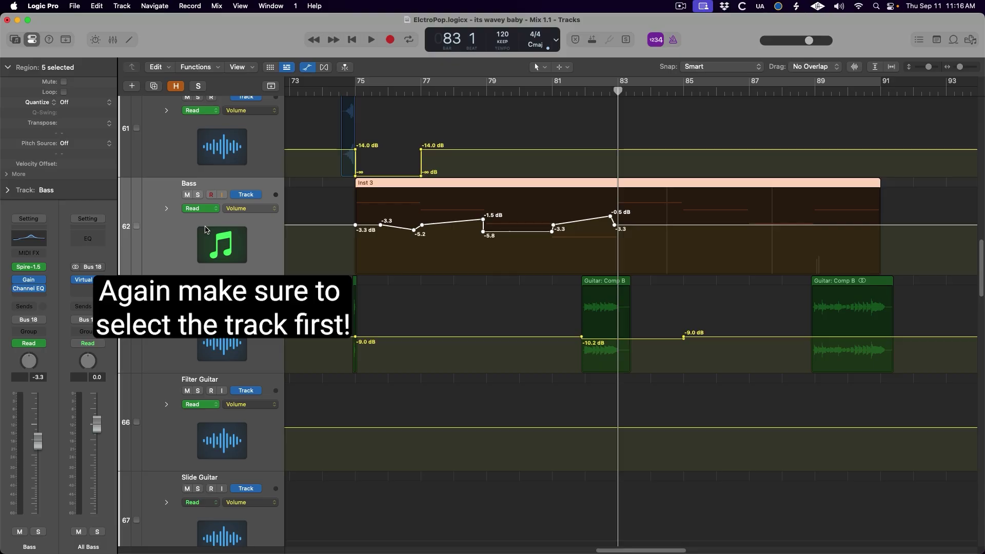
key("super+v")
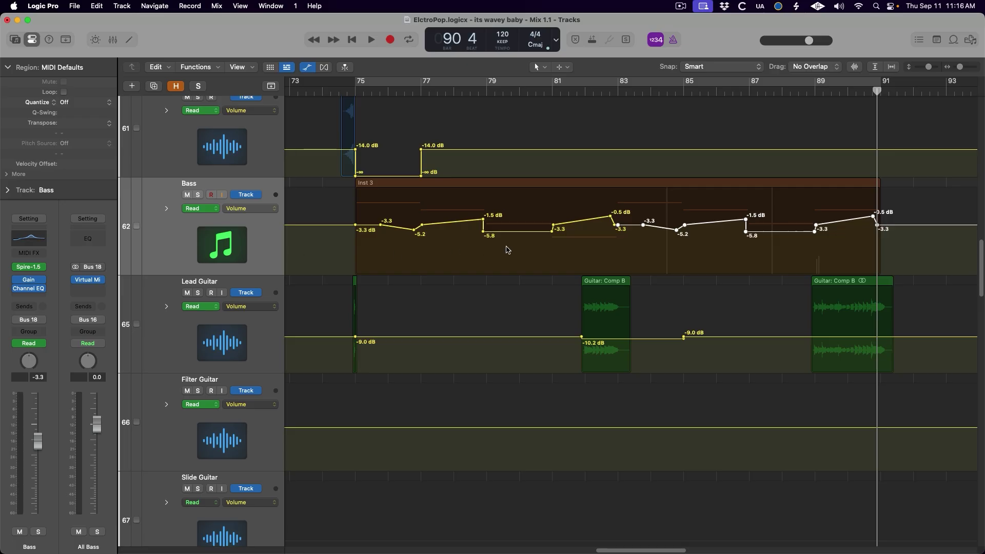
left_click_drag(627, 85, 911, 91)
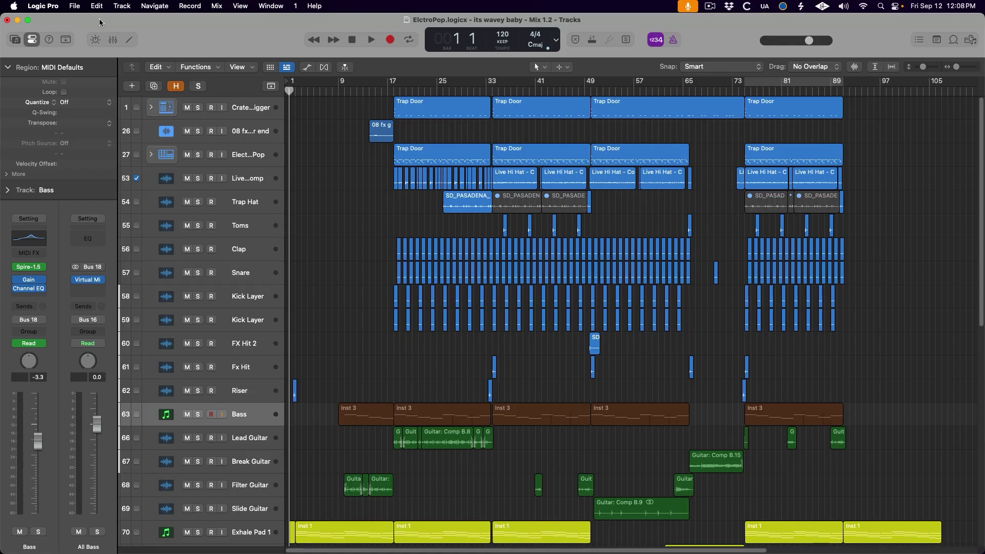
Step: Move the first Trap Door region on the Crate Digger track to bar 9, then undo and redo the move
left_click(97, 7)
left_click_drag(424, 111, 368, 111)
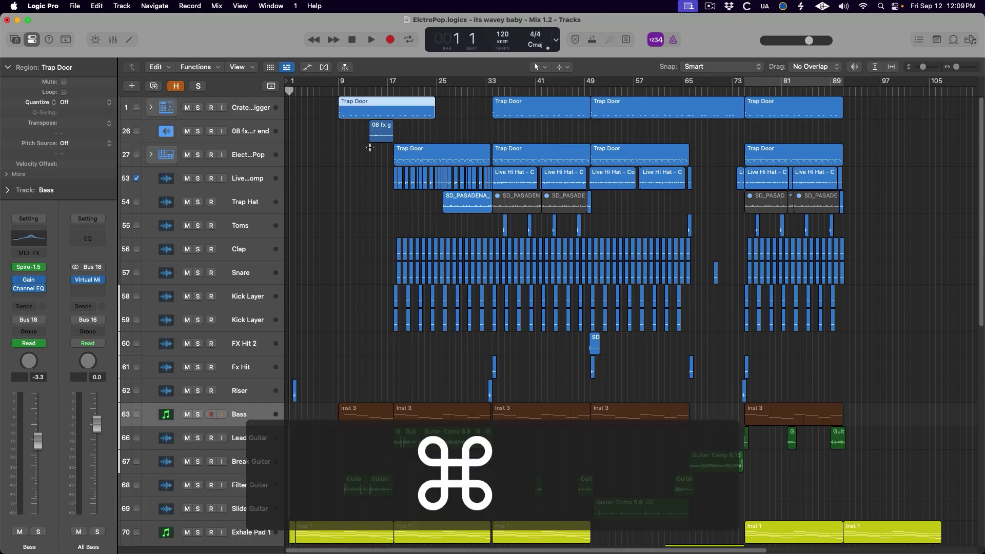
key("super+z")
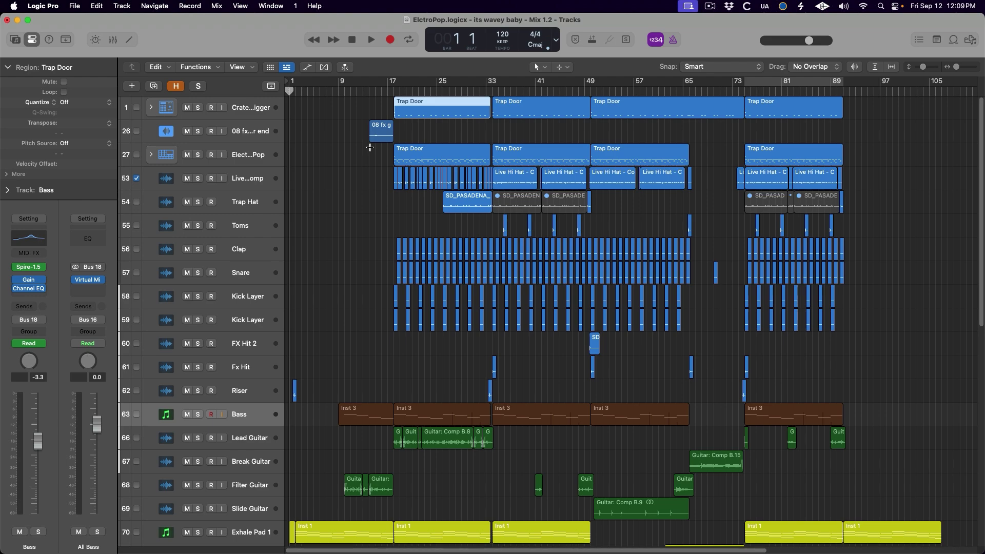
key("shift+super+z")
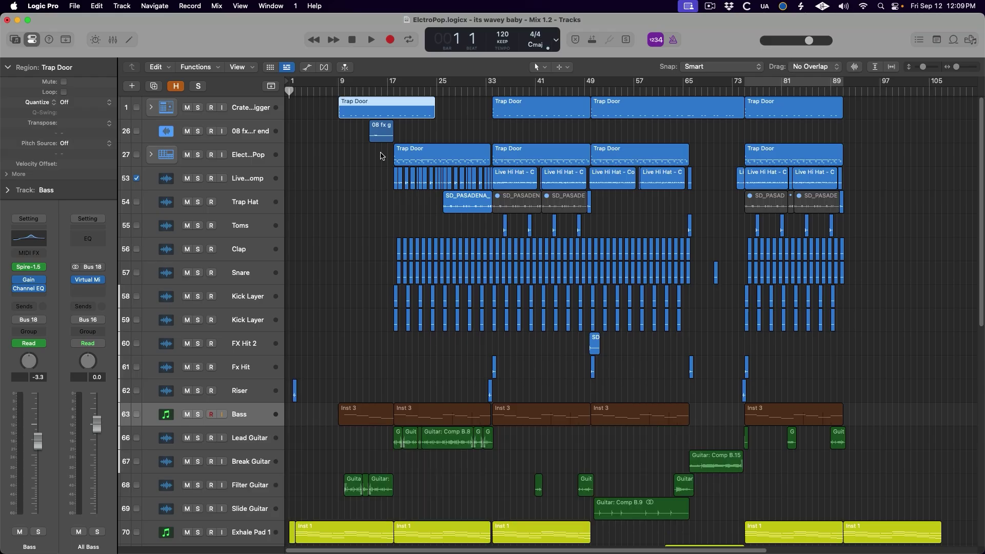
Step: Set the Snare channel's volume to -1.8 dB in the Mixer and adjust its pan
key("x")
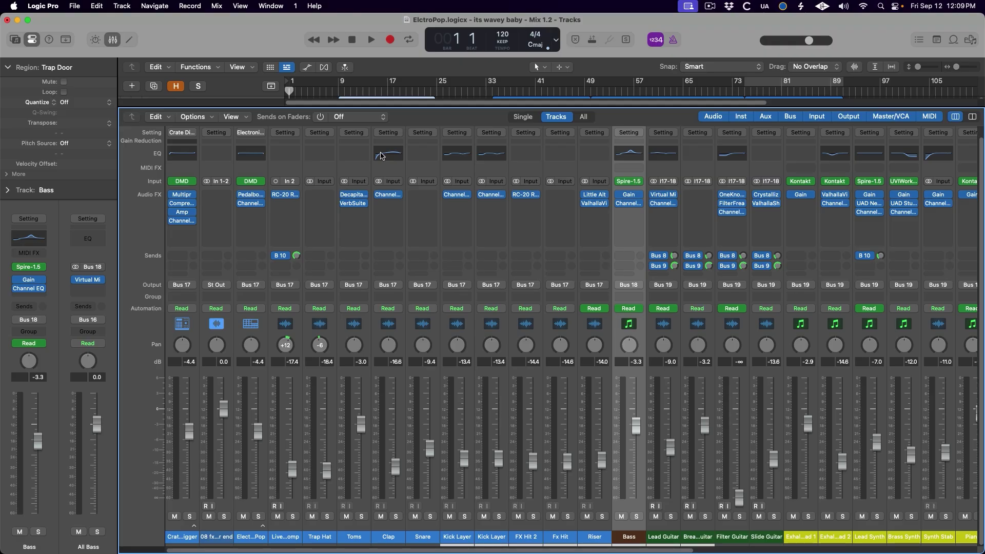
left_click_drag(395, 454, 396, 420)
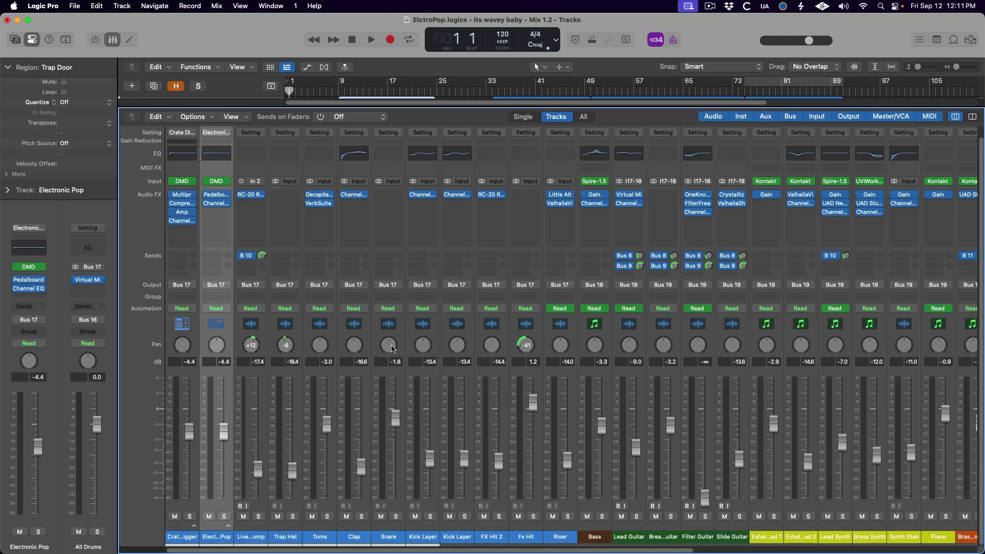
left_click_drag(388, 345, 388, 361)
key("x")
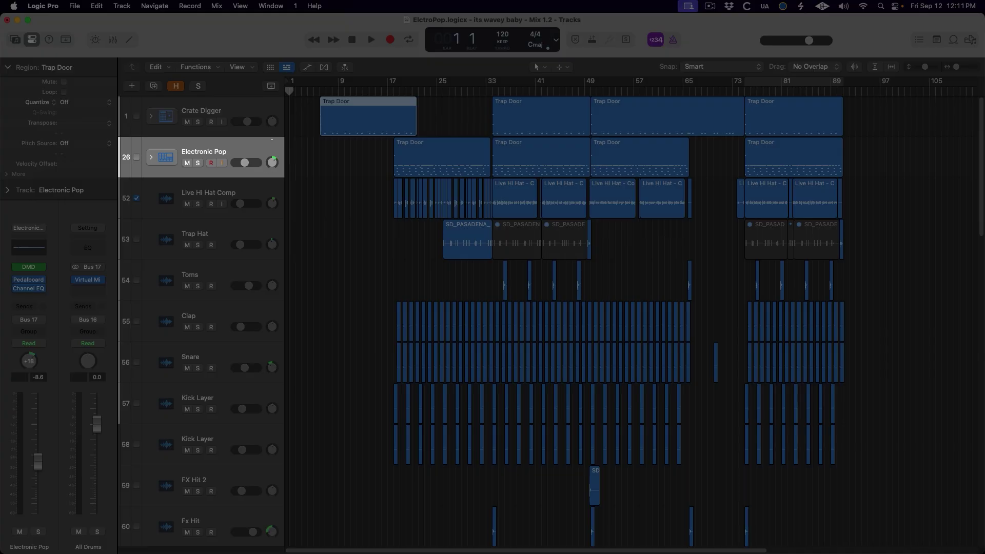
Step: Pan the Electronic Pop track to +63, and enable including mixer undo steps in the project undo history
left_click_drag(272, 162, 275, 123)
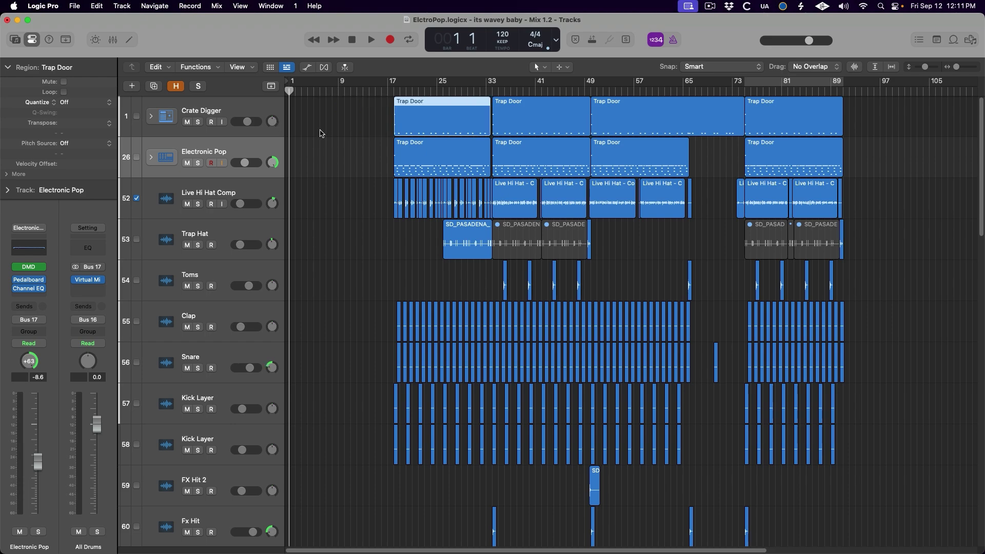
key("x")
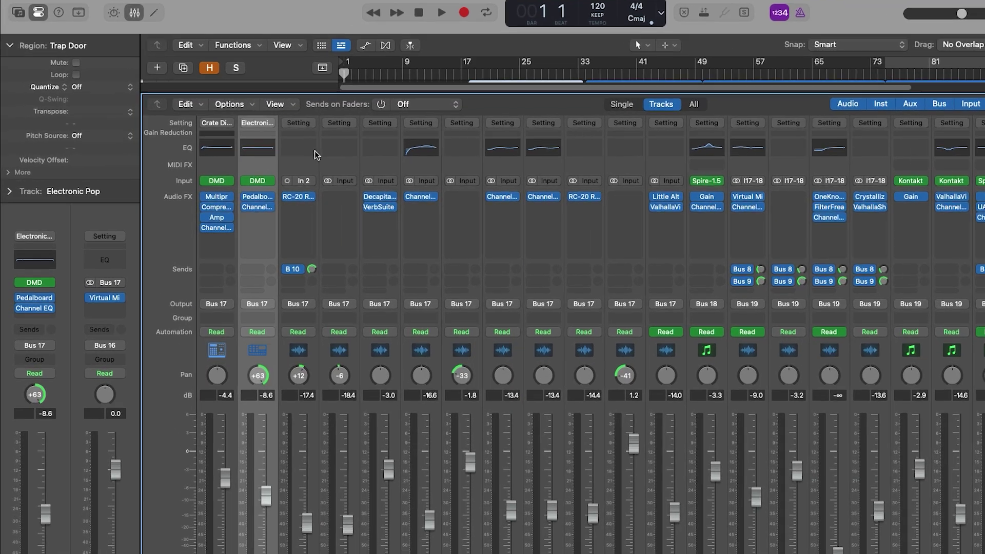
left_click(249, 87)
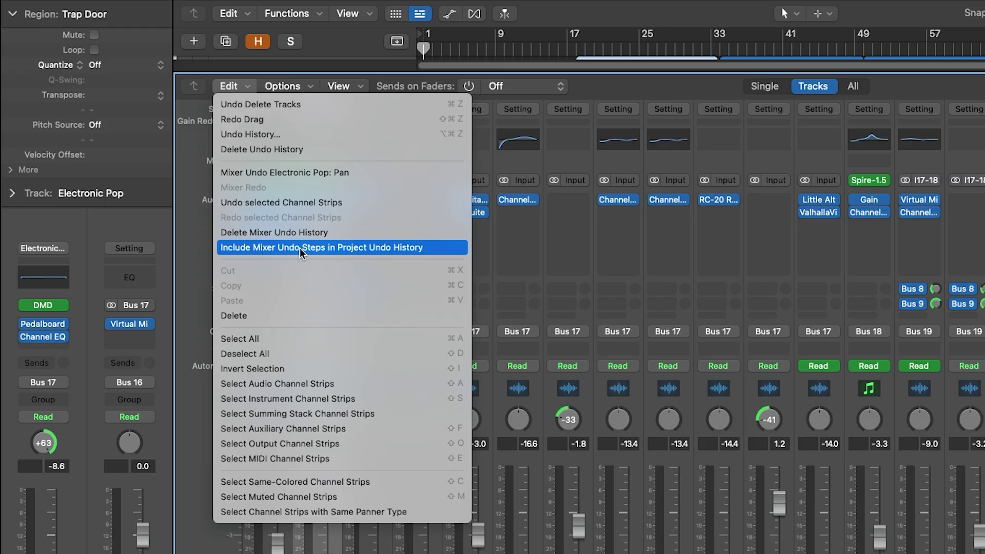
left_click(423, 248)
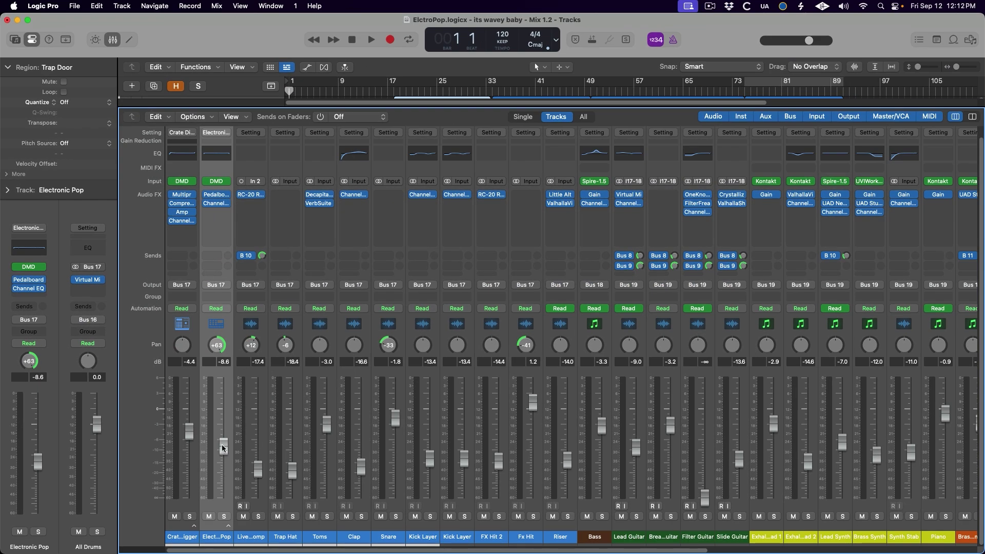
Step: Raise the Electronic Pop channel's volume to 1.4 dB in the Mixer, and undo the latest pan change
left_click_drag(223, 448, 223, 403)
key("super+z")
key("super+z")
key("super+z")
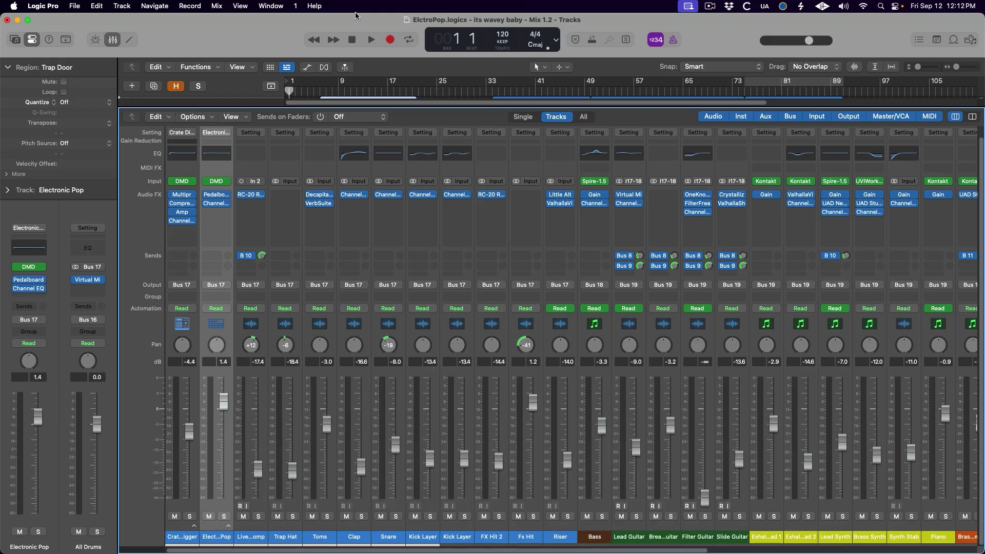
Step: Open the project's Undo History, go back to entry 54, Remove Plug-in in Channel Strip, and return to the most recent entry
left_click(96, 5)
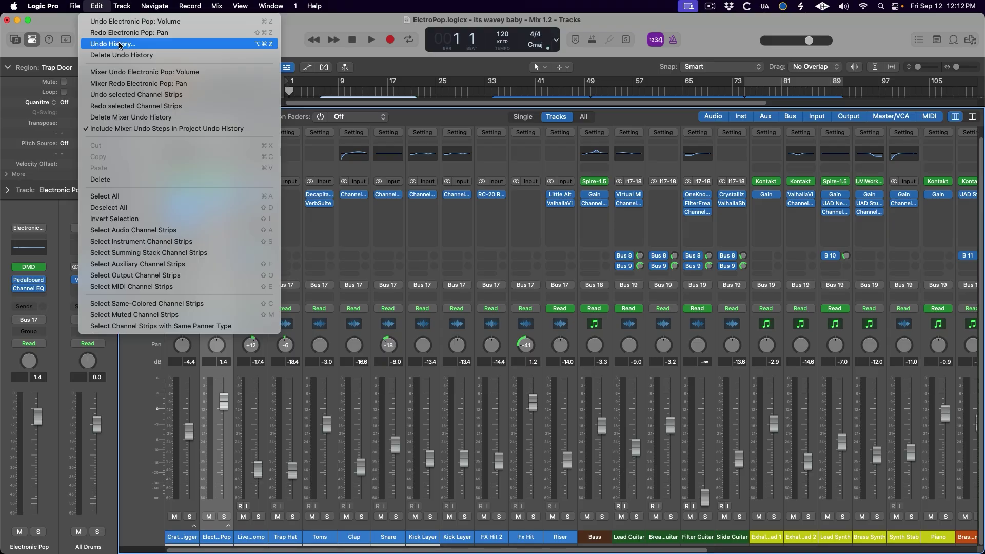
left_click(159, 43)
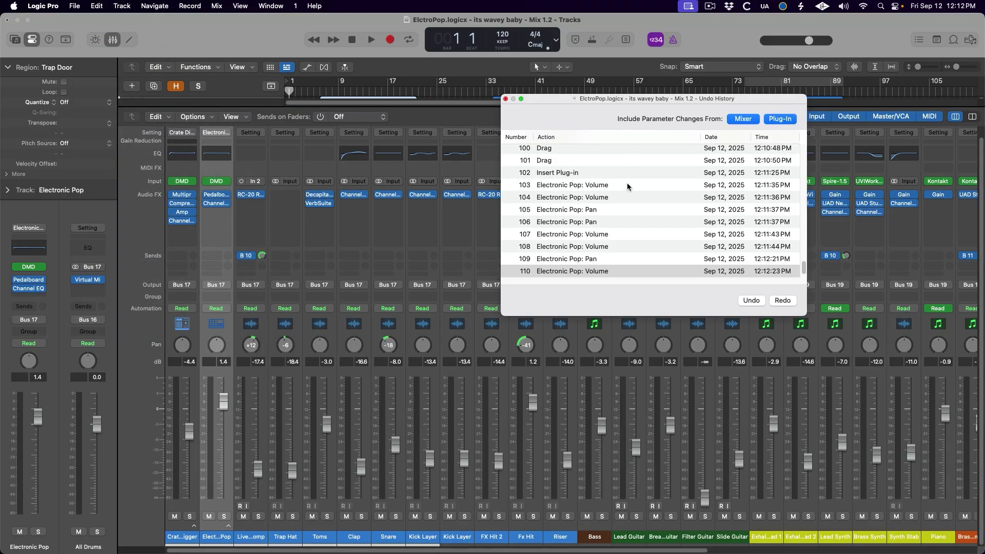
left_click_drag(804, 268, 805, 211)
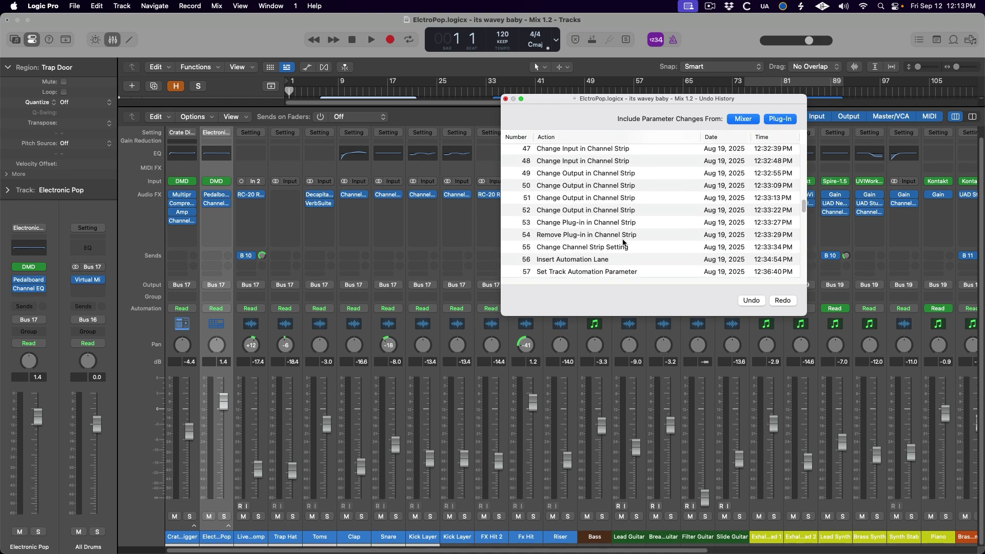
left_click(598, 238)
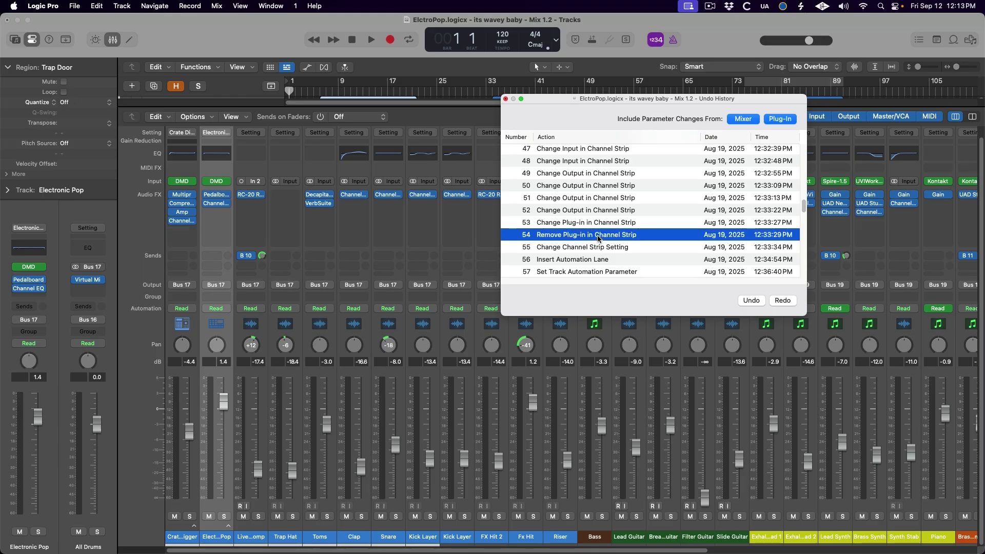
left_click(752, 300)
left_click(797, 271)
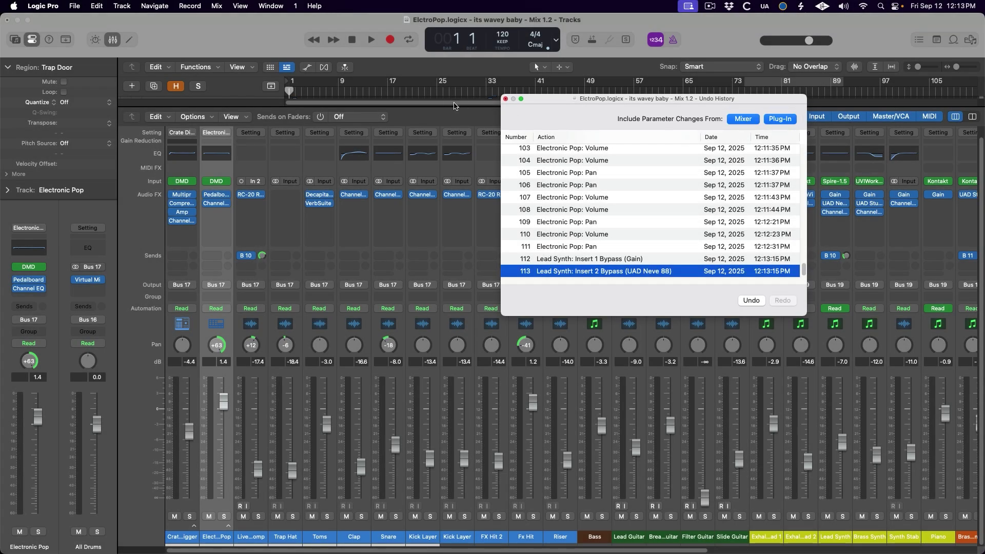
Step: Turn the inclusion of mixer undo steps in the project undo history off and back on
left_click(170, 119)
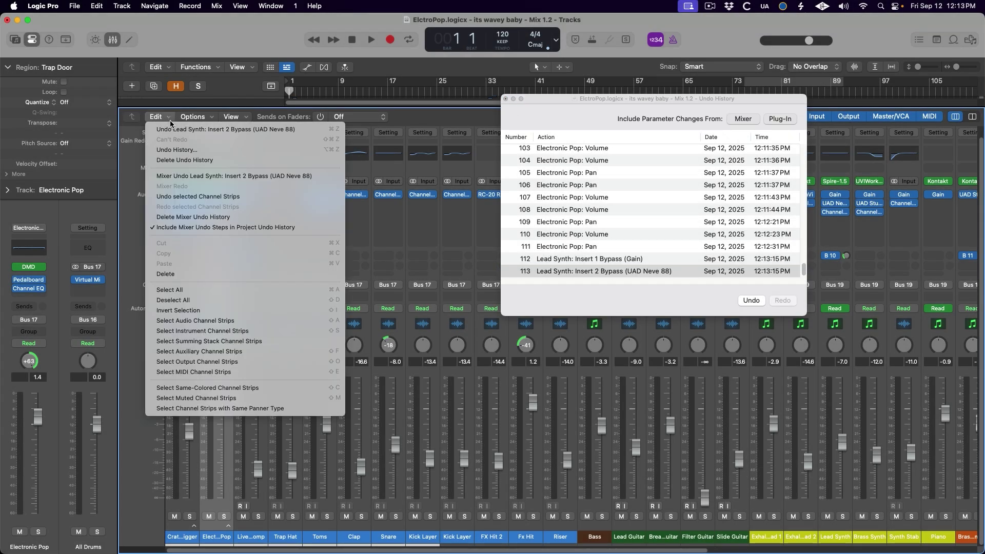
left_click(167, 228)
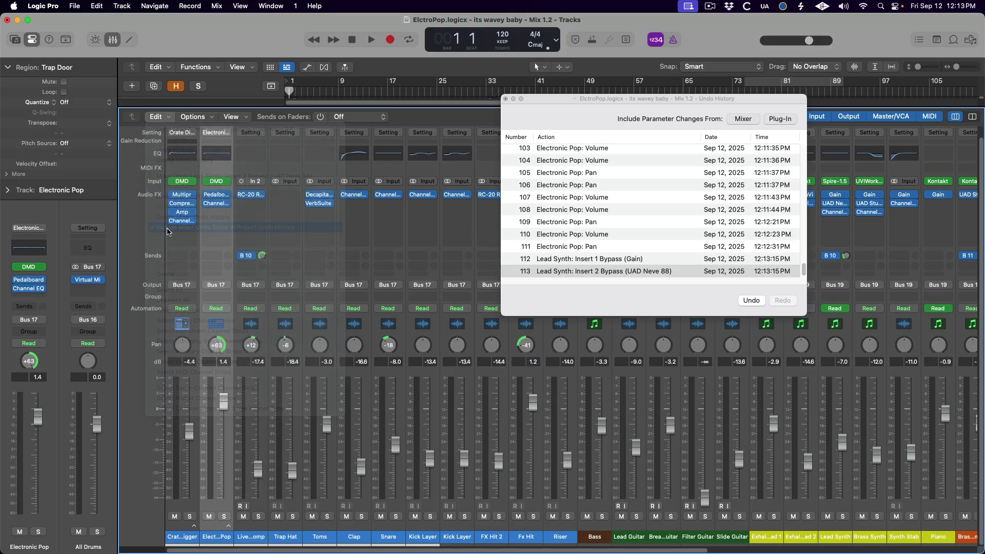
left_click(546, 116)
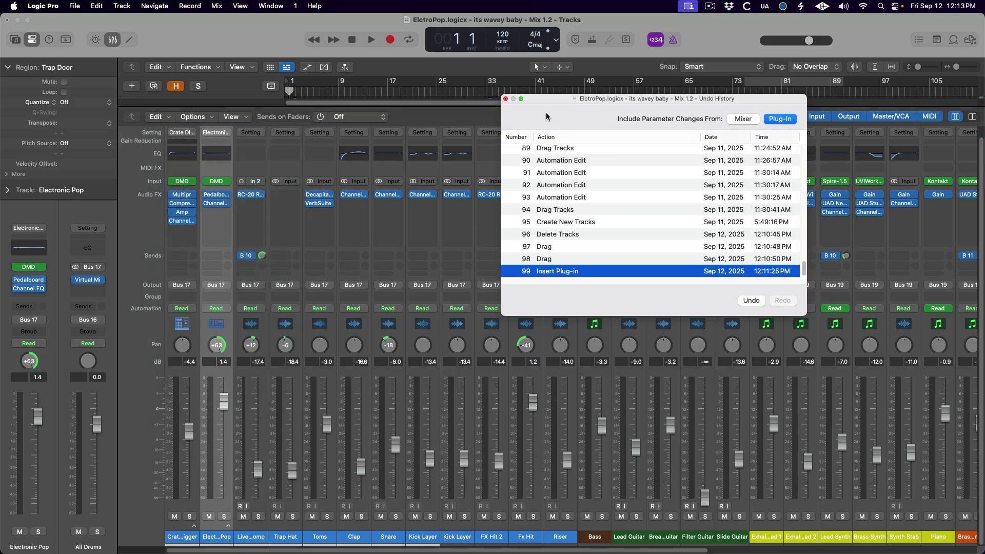
left_click(157, 119)
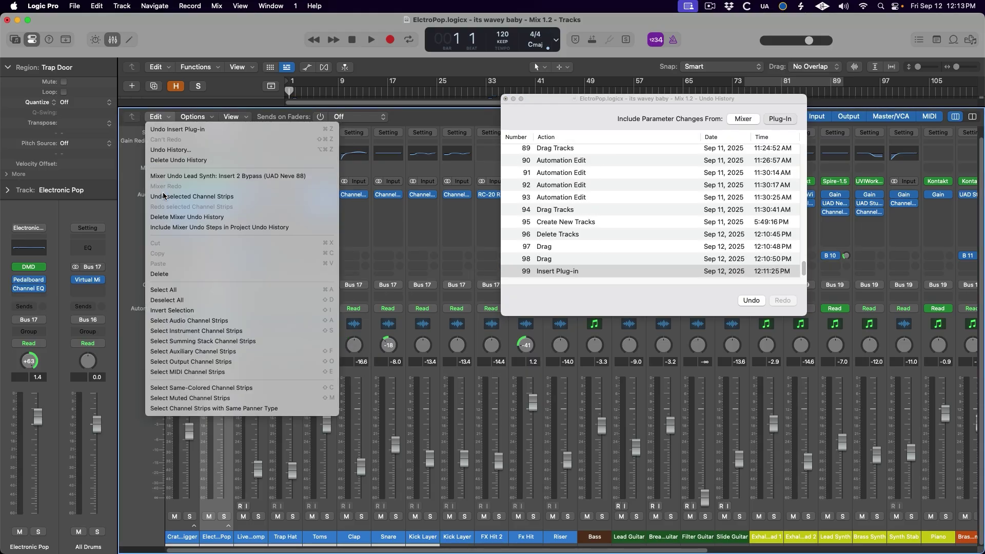
left_click(167, 227)
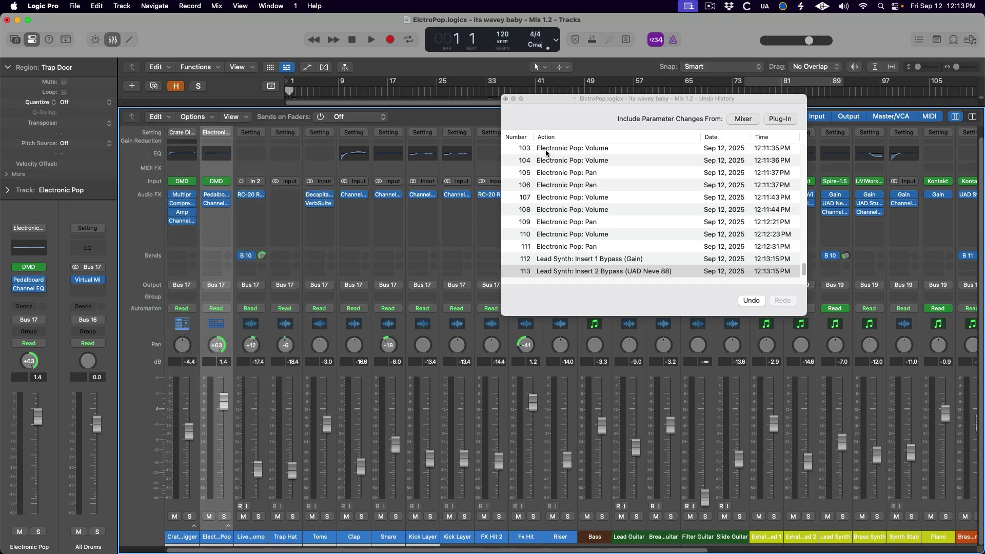
left_click(569, 124)
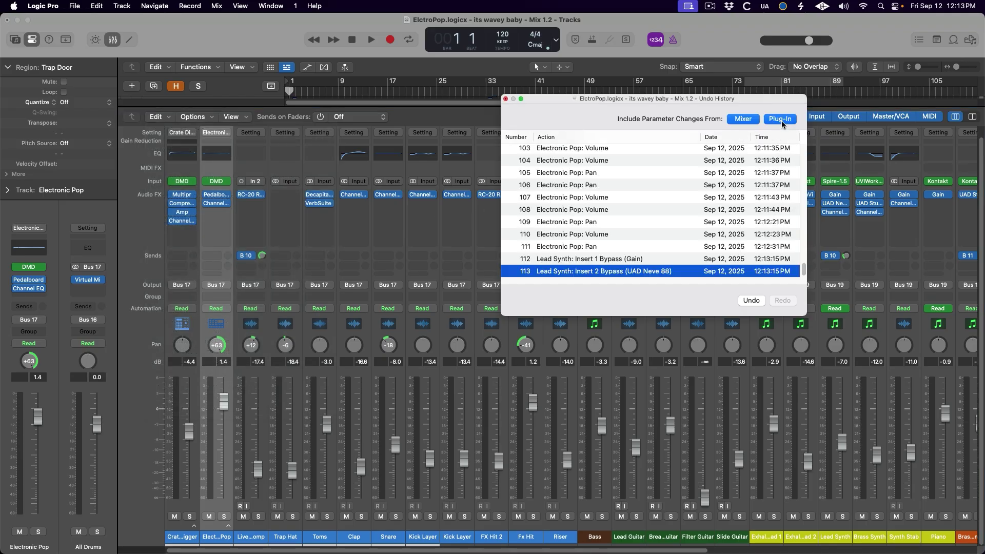
Step: Open the Clap channel's Channel EQ and set its low shelf to 79 Hz with a +7.9 dB gain
left_click(353, 194)
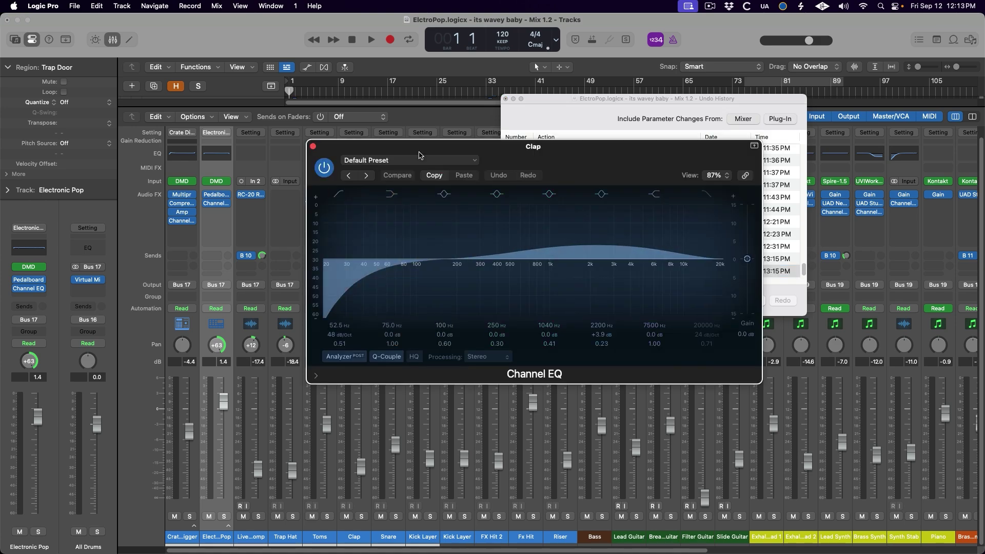
left_click_drag(419, 155, 243, 195)
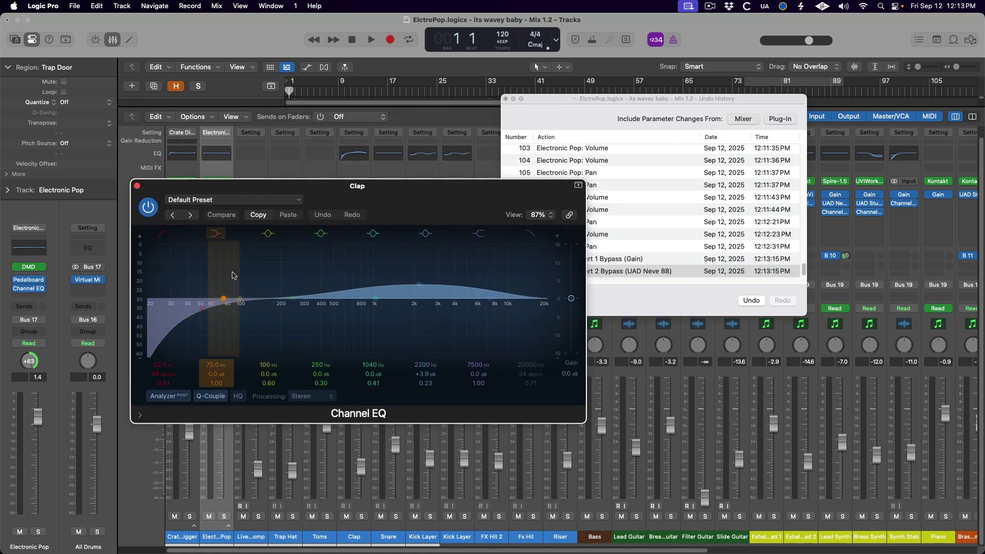
left_click_drag(232, 275, 228, 259)
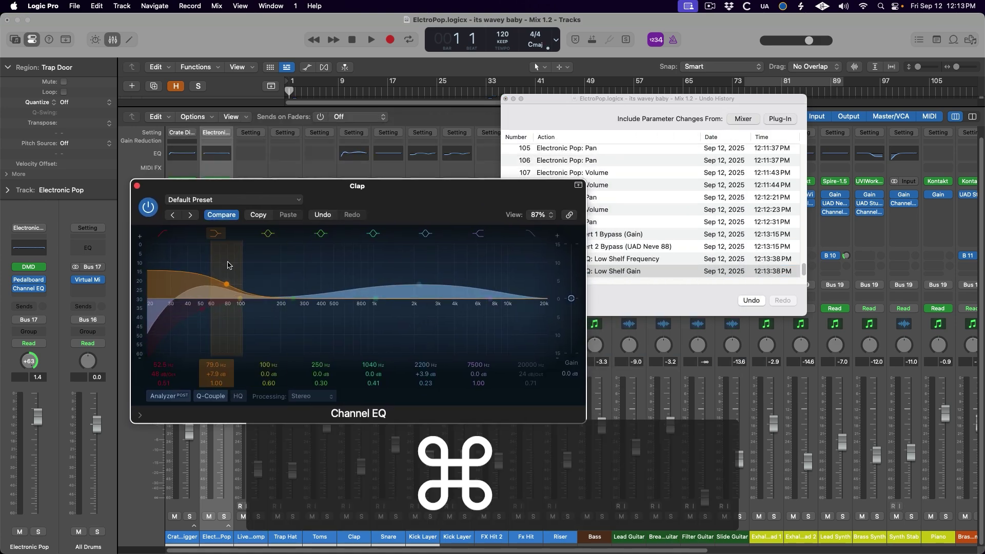
Step: Undo and redo the Clap EQ's low shelf gain change twice, and finish by undoing it
key("cmd+z")
key("cmd+shift+z")
key("cmd+z")
key("cmd+shift+z")
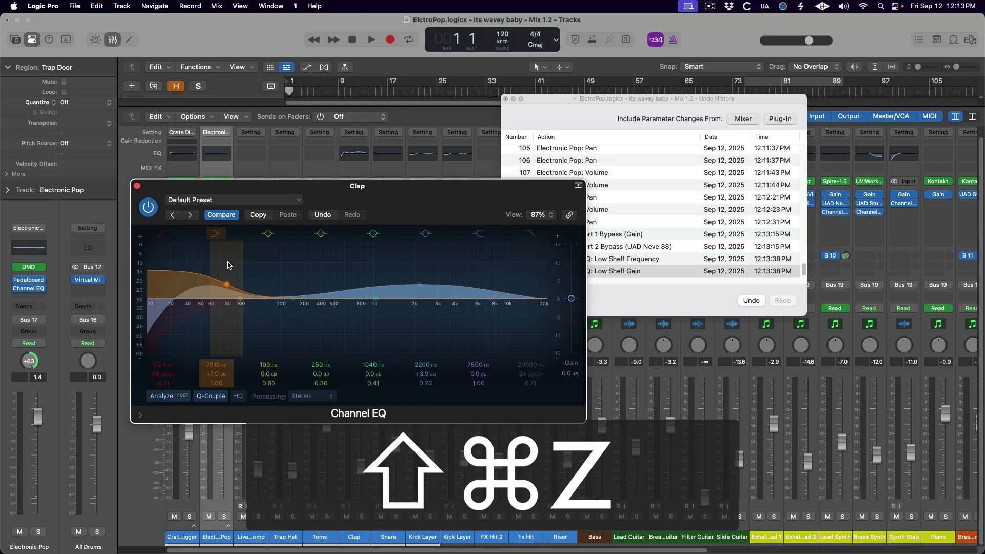
key("super+z")
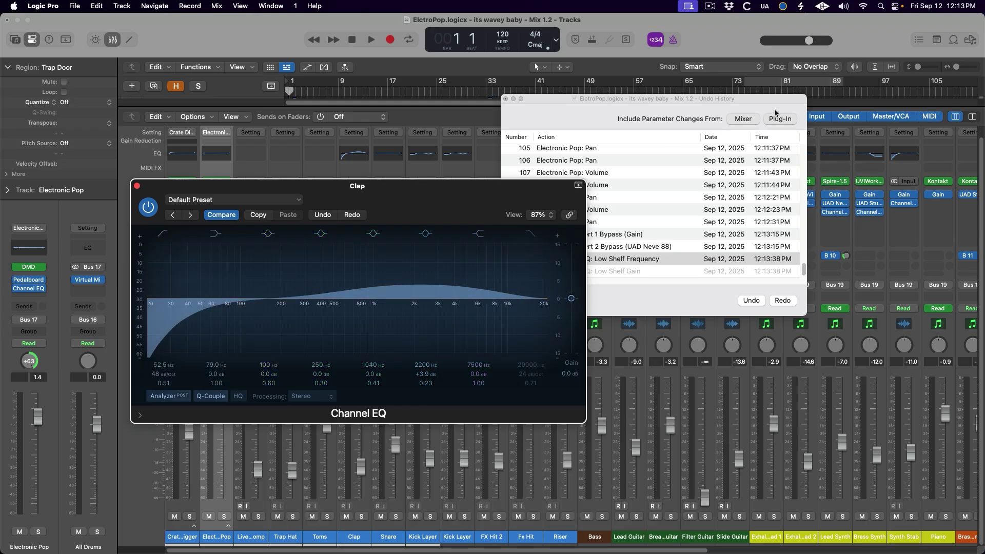
Step: Exclude plug-in parameter changes from the undo history, and boost the Clap EQ's 1040 Hz peak to +10.2 dB at 1020 Hz
left_click(779, 118)
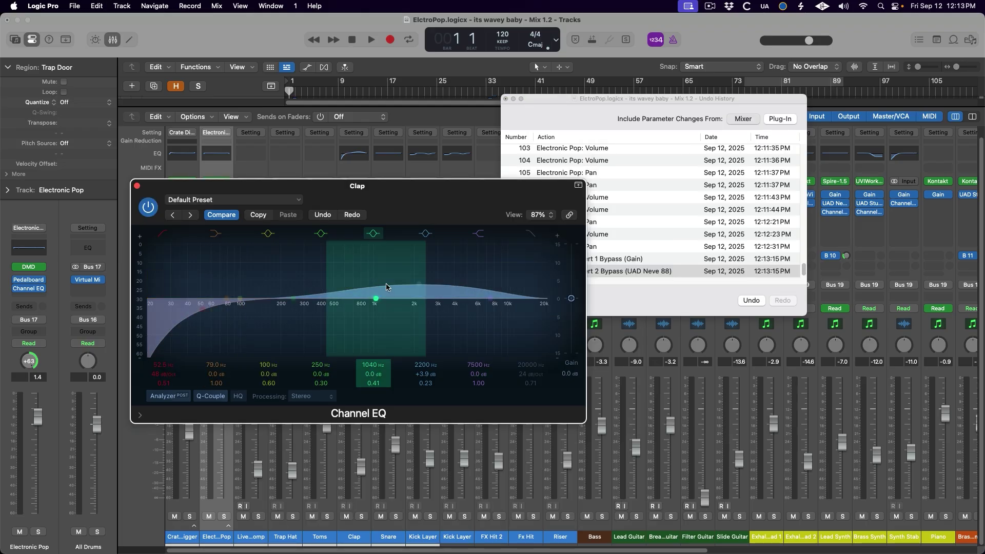
left_click_drag(375, 298, 375, 257)
Step: Undo the Lead Synth insert bypasses and the latest Electronic Pop pan and volume changes
key("super+z")
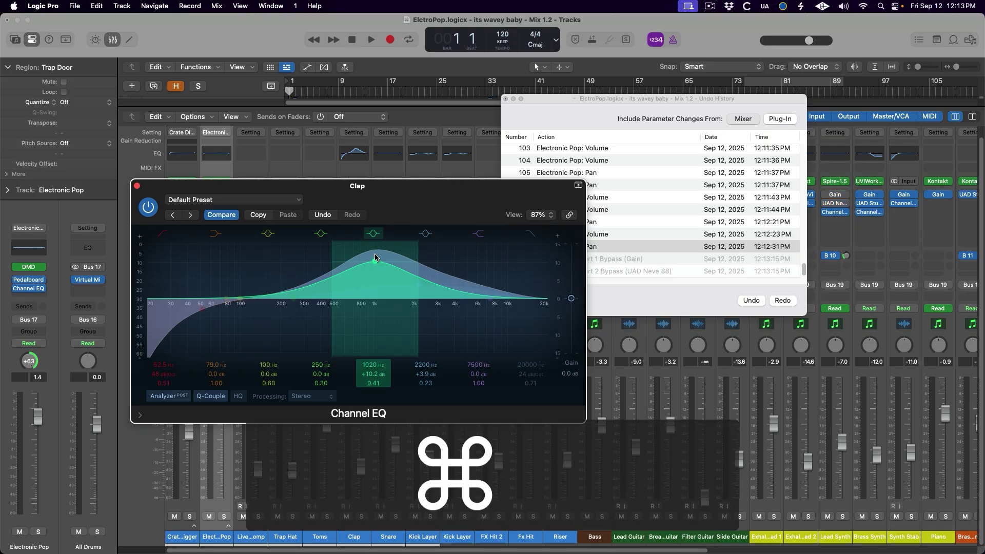
key("super+z")
key("super+z")
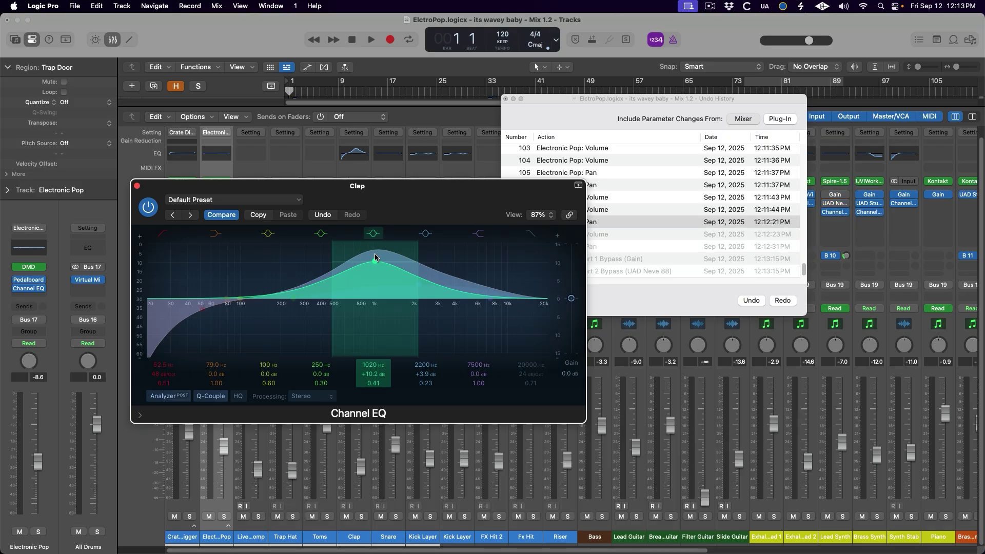
Step: Include plug-in parameter changes in the Undo History again
left_click(673, 115)
left_click(779, 119)
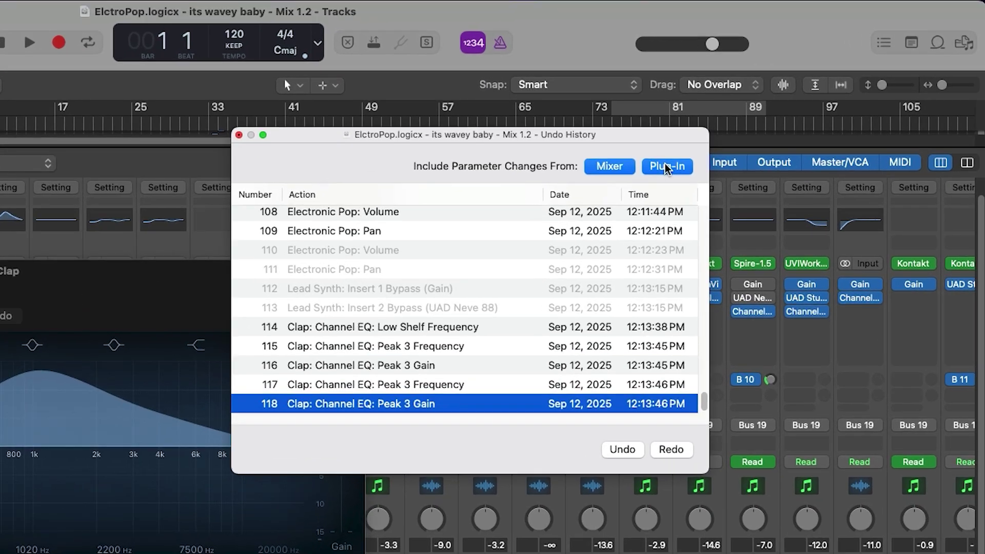